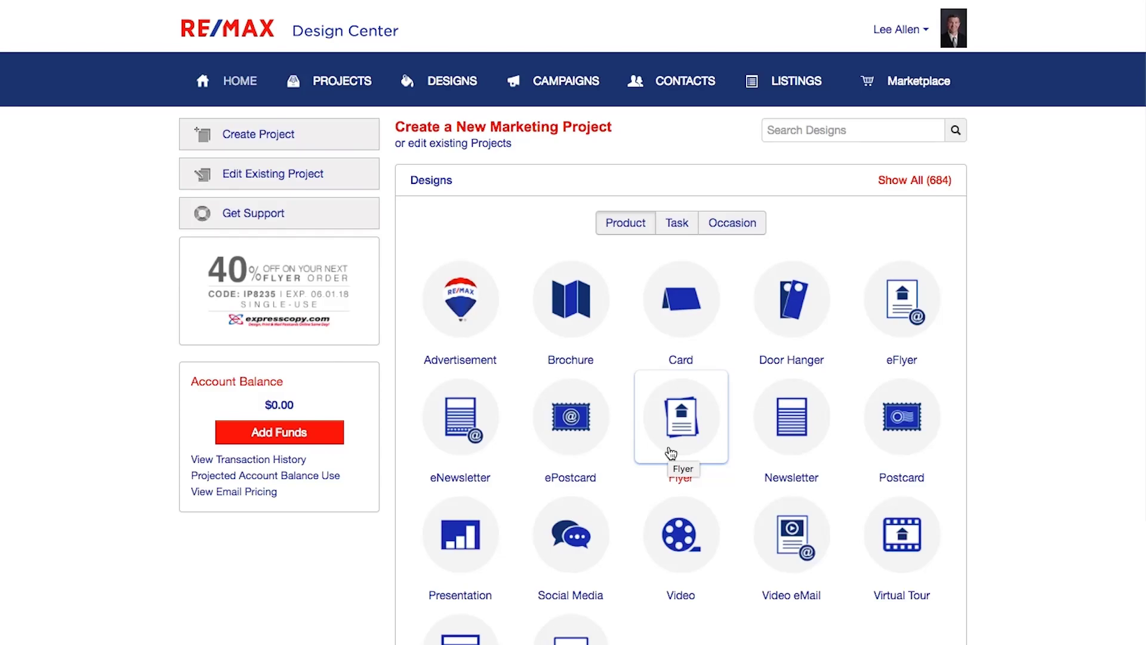
# - Choose the Flyer category and select the Flyer - For Sale design for a new project
pyautogui.click(671, 453)
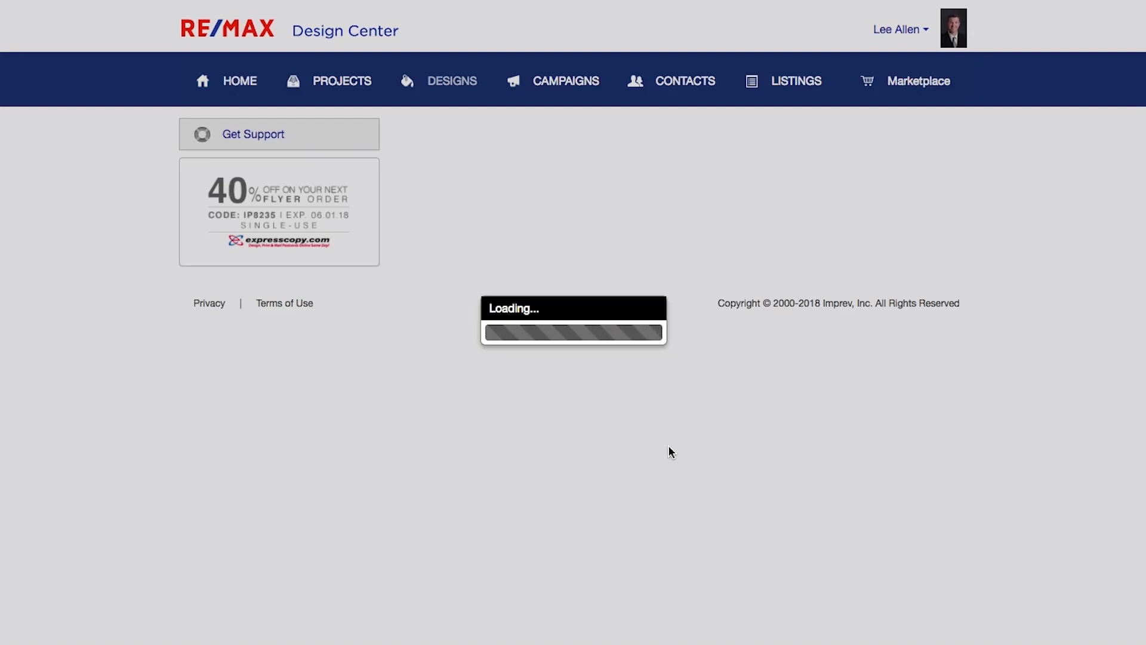
pyautogui.scroll(-2, 671, 452)
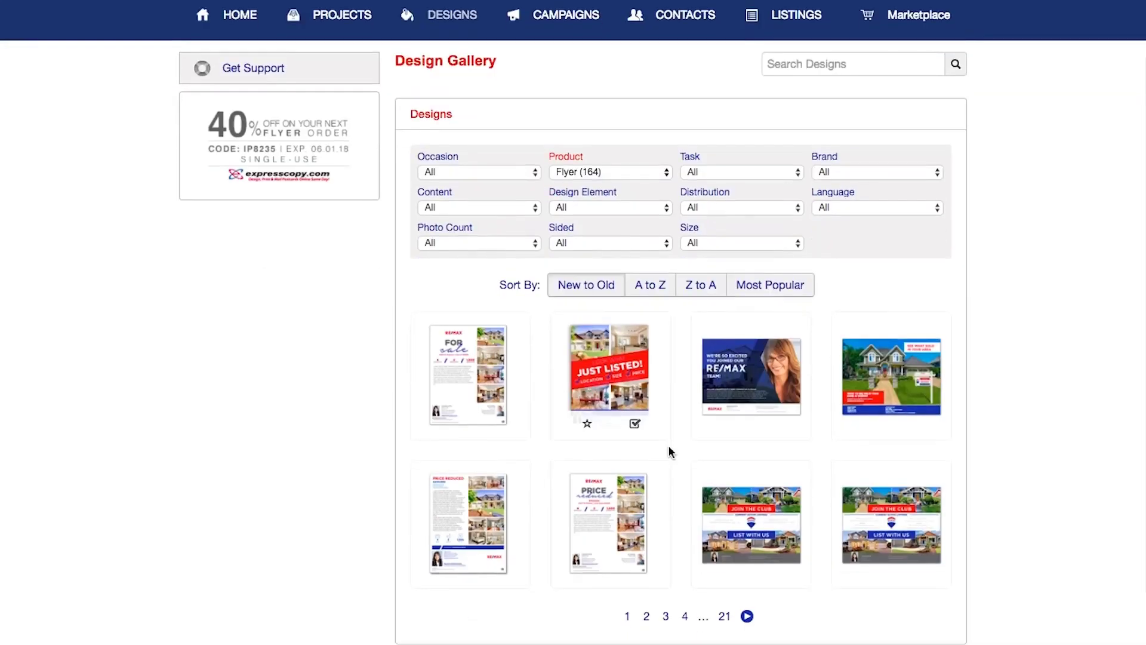
pyautogui.moveTo(489, 366)
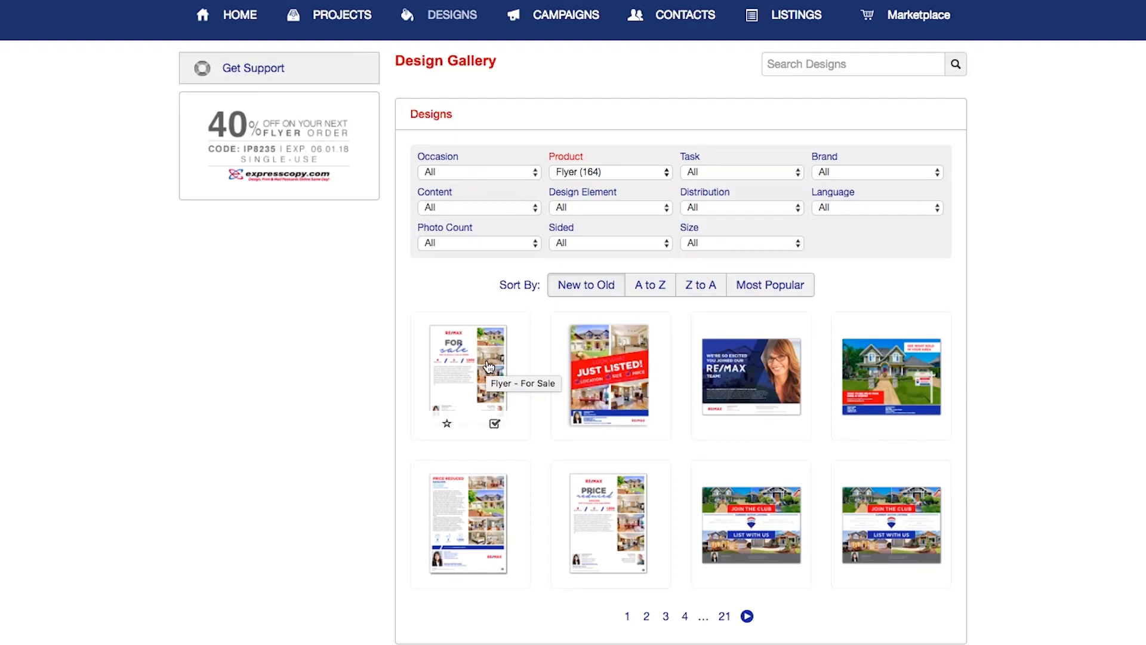
pyautogui.click(488, 363)
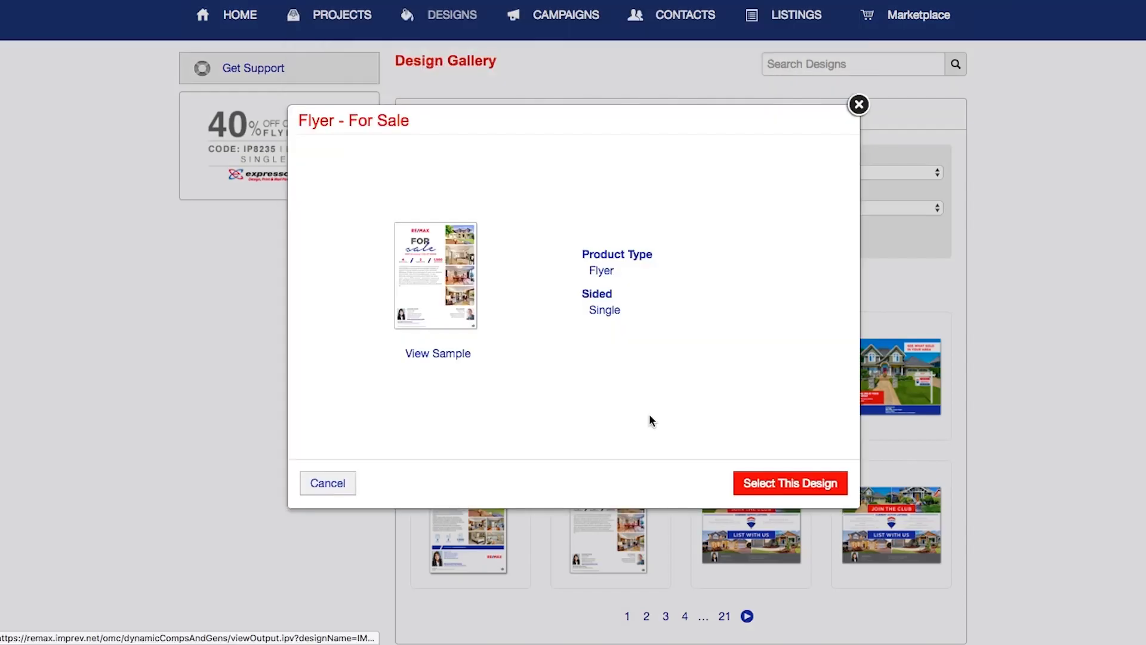
pyautogui.click(740, 479)
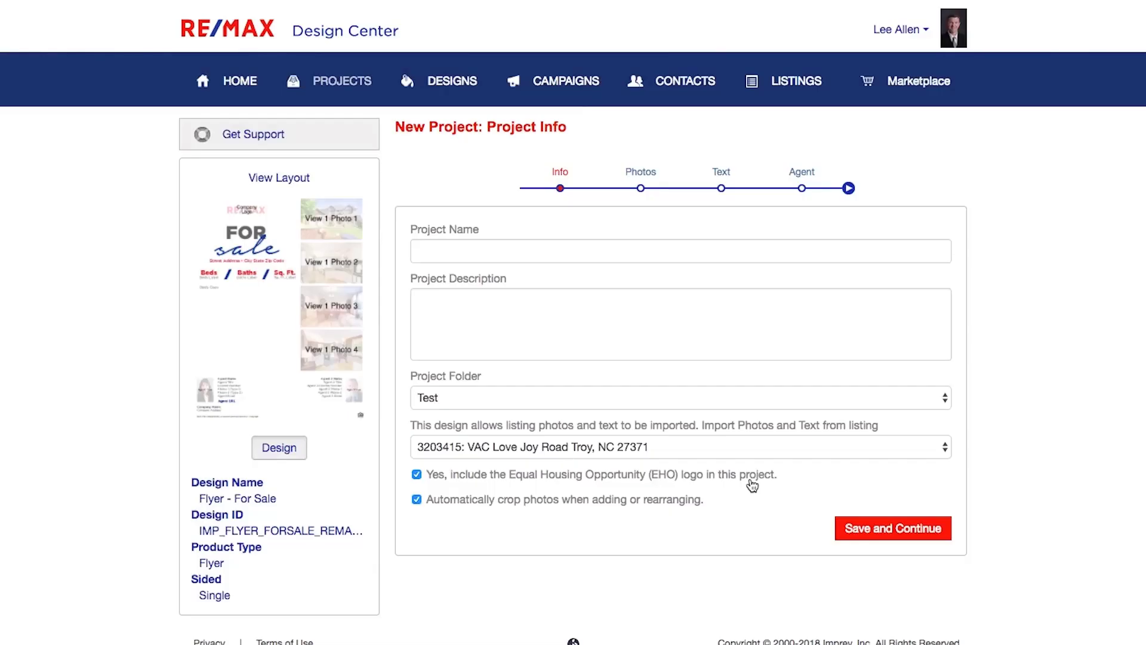
# - Name the project 'Test', file it in the Test folder, import from a different listing, and submit
pyautogui.click(446, 247)
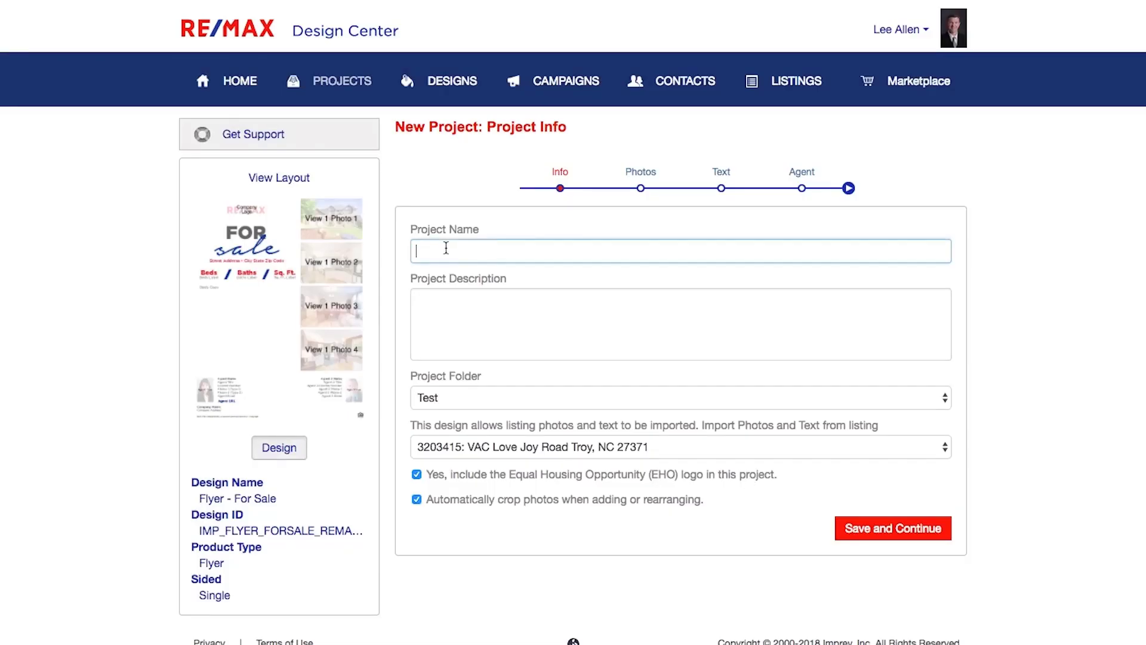
pyautogui.write('Test')
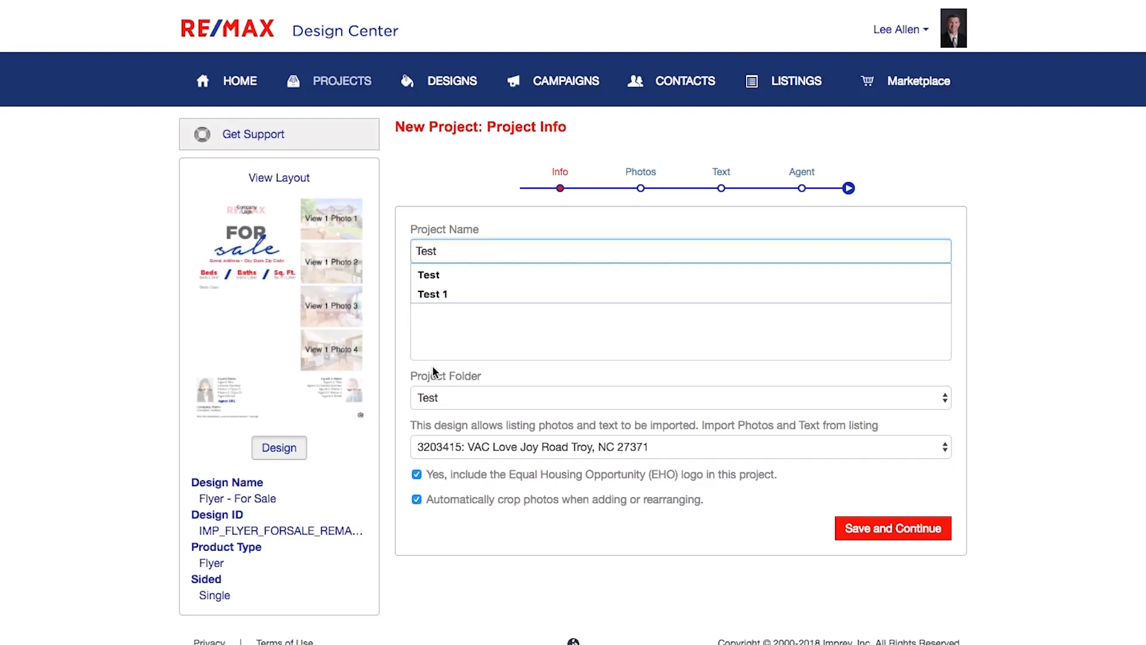
pyautogui.click(457, 405)
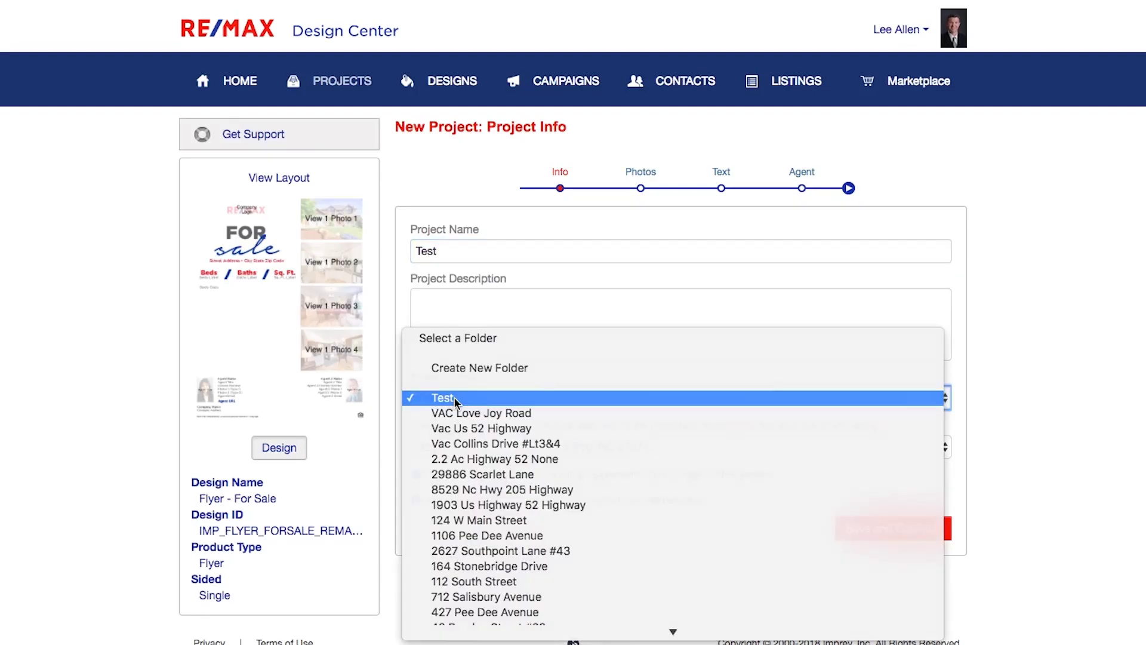
pyautogui.click(454, 397)
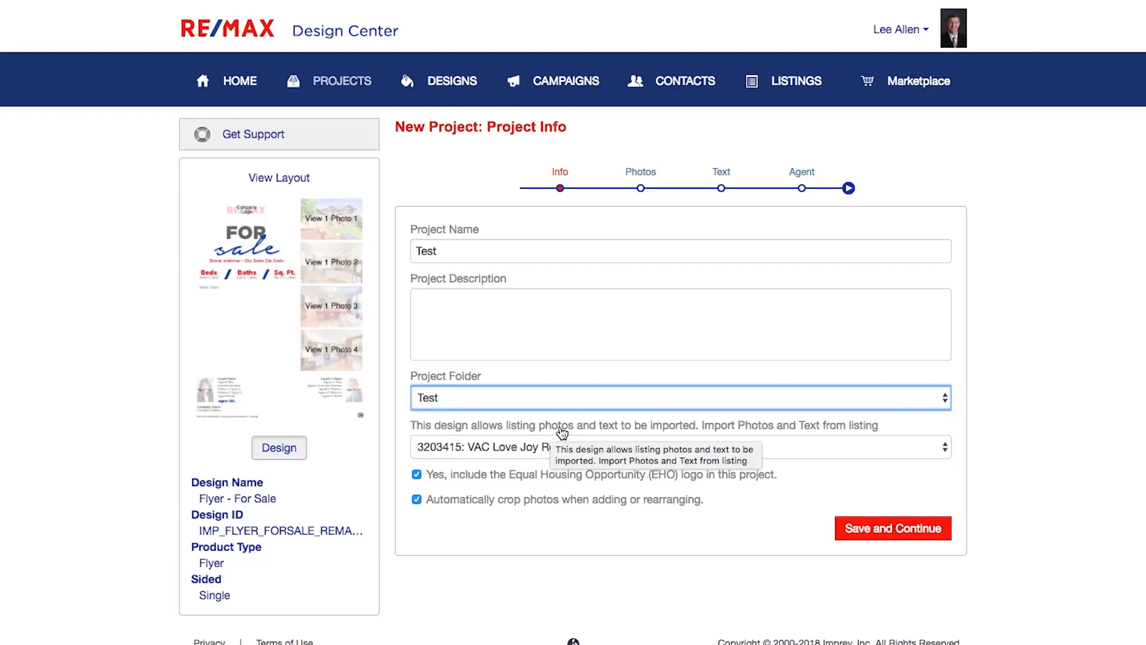
pyautogui.click(831, 454)
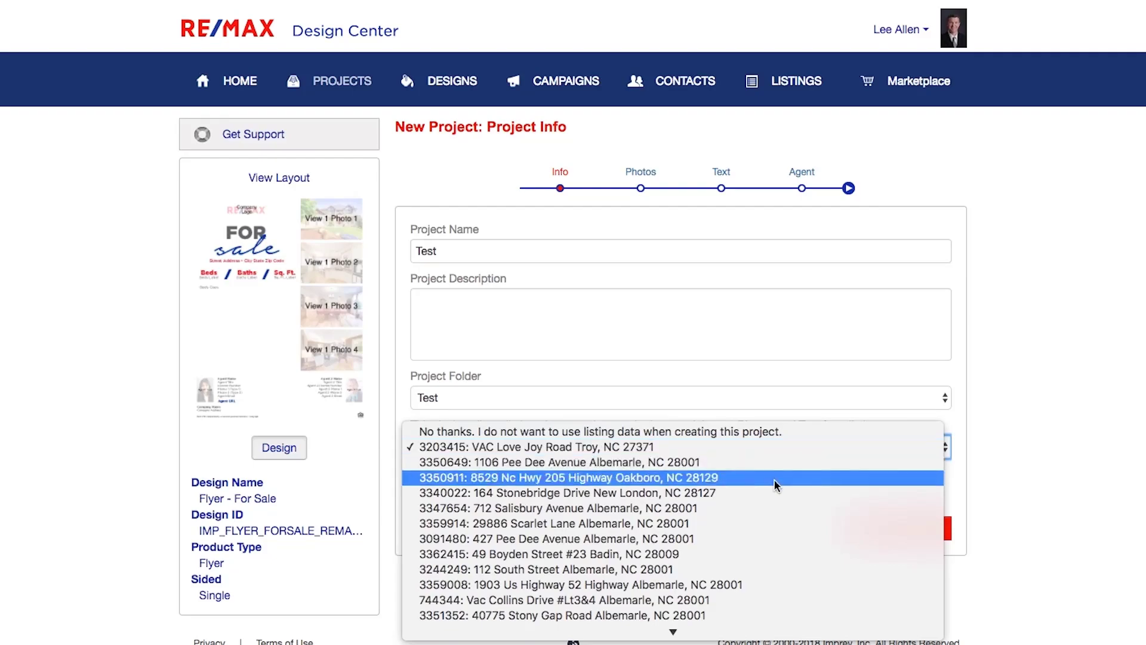
pyautogui.click(634, 616)
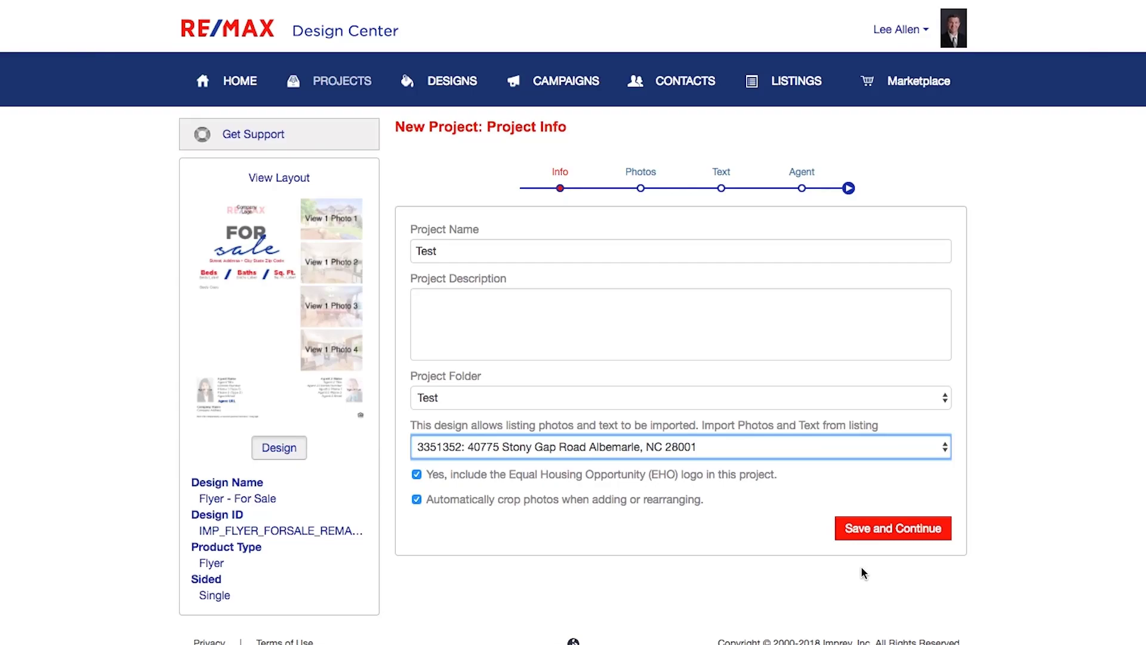
pyautogui.click(870, 529)
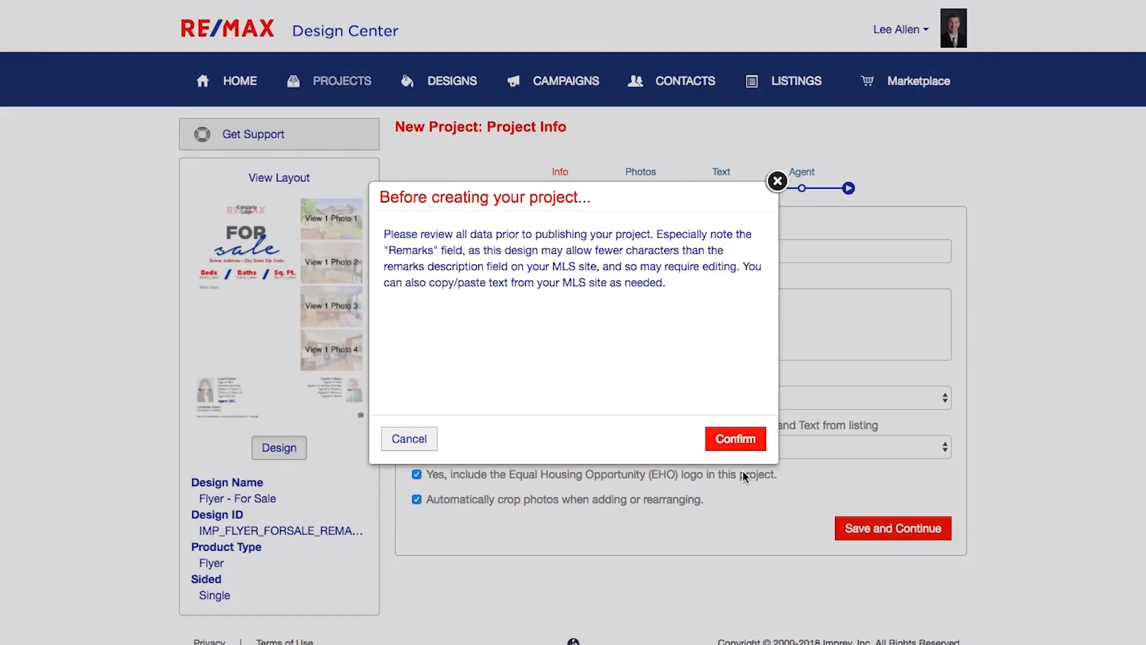
# - Confirm the 'Before creating your project' notice to create the Test project
pyautogui.click(731, 440)
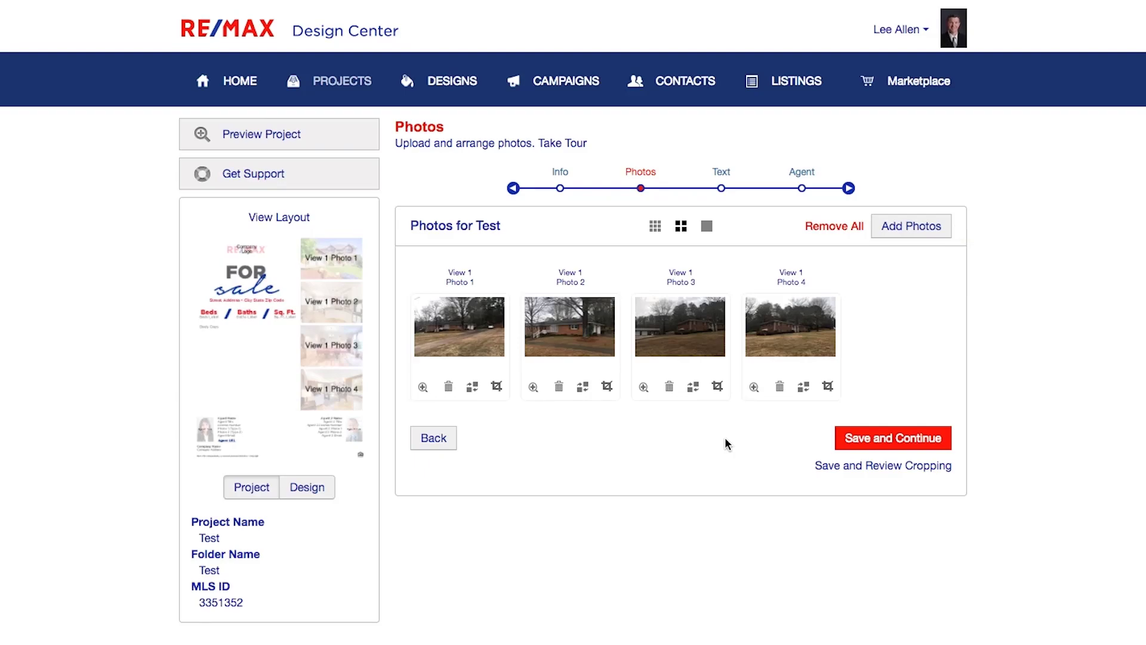
# - Delete the first listing photo and shift the other three photos into slots 1–3
pyautogui.click(449, 386)
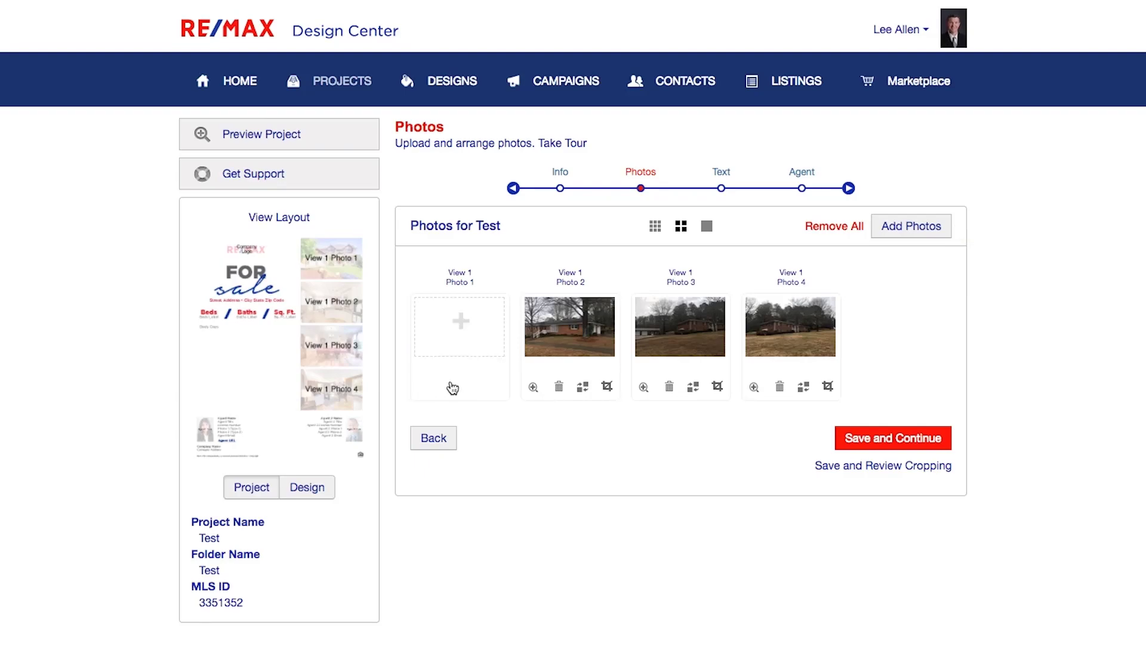
pyautogui.click(434, 350)
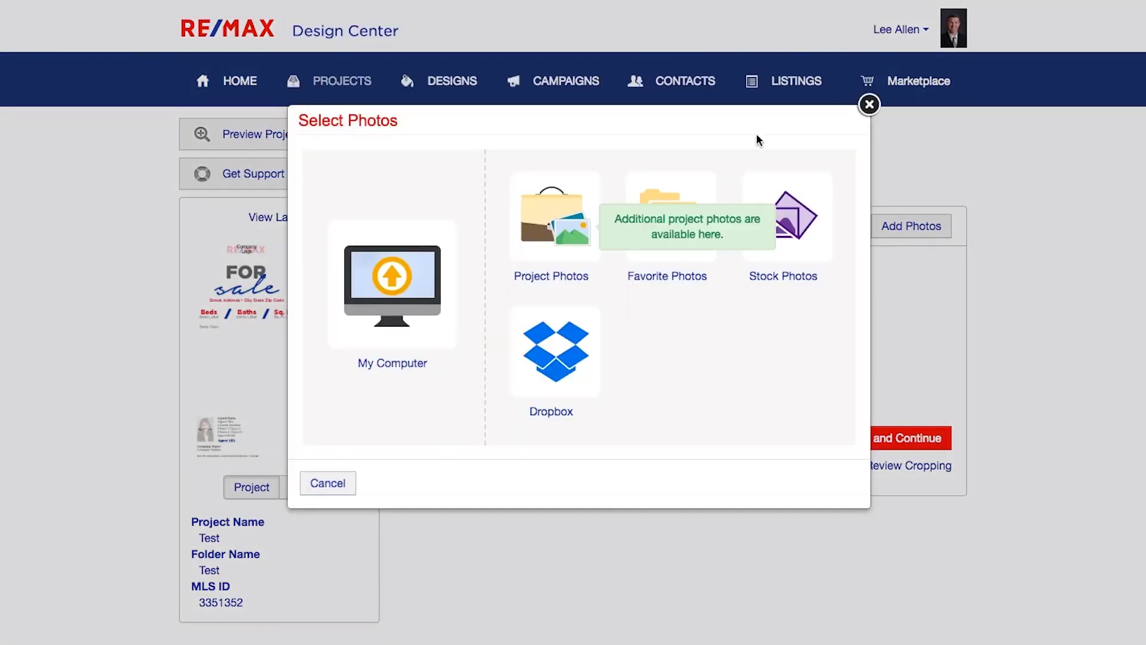
pyautogui.click(869, 106)
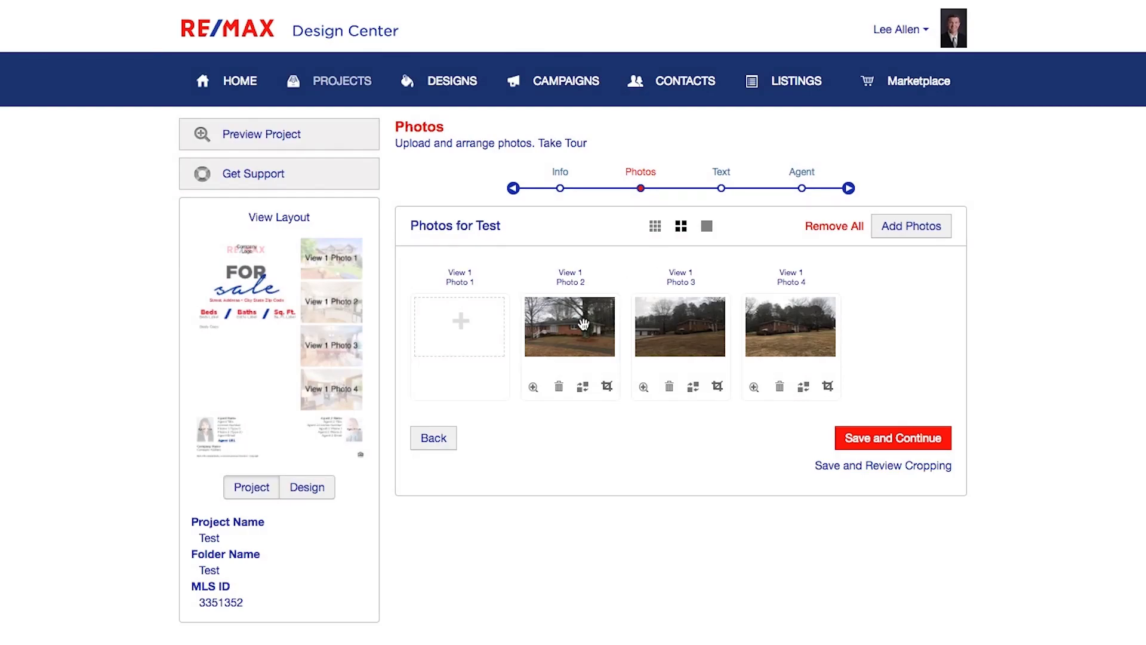
pyautogui.moveTo(586, 322); pyautogui.dragTo(418, 326)
pyautogui.moveTo(674, 336); pyautogui.dragTo(565, 334)
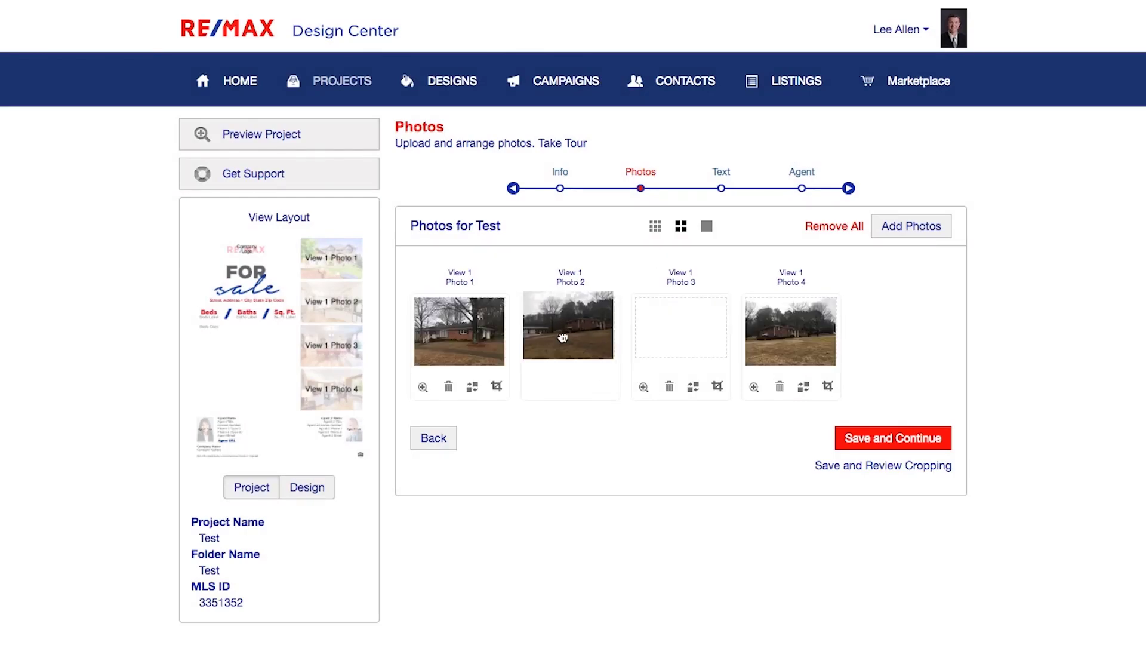
pyautogui.moveTo(805, 332); pyautogui.dragTo(701, 332)
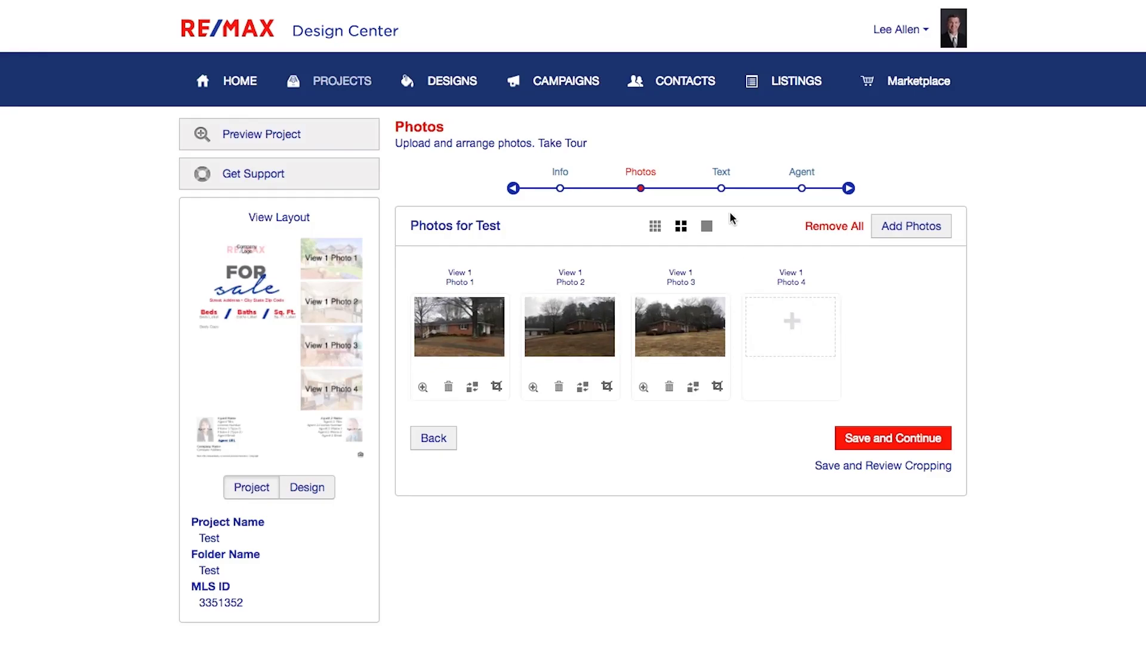
# - Save the photos and scroll the text step down to the Body Copy
pyautogui.click(882, 437)
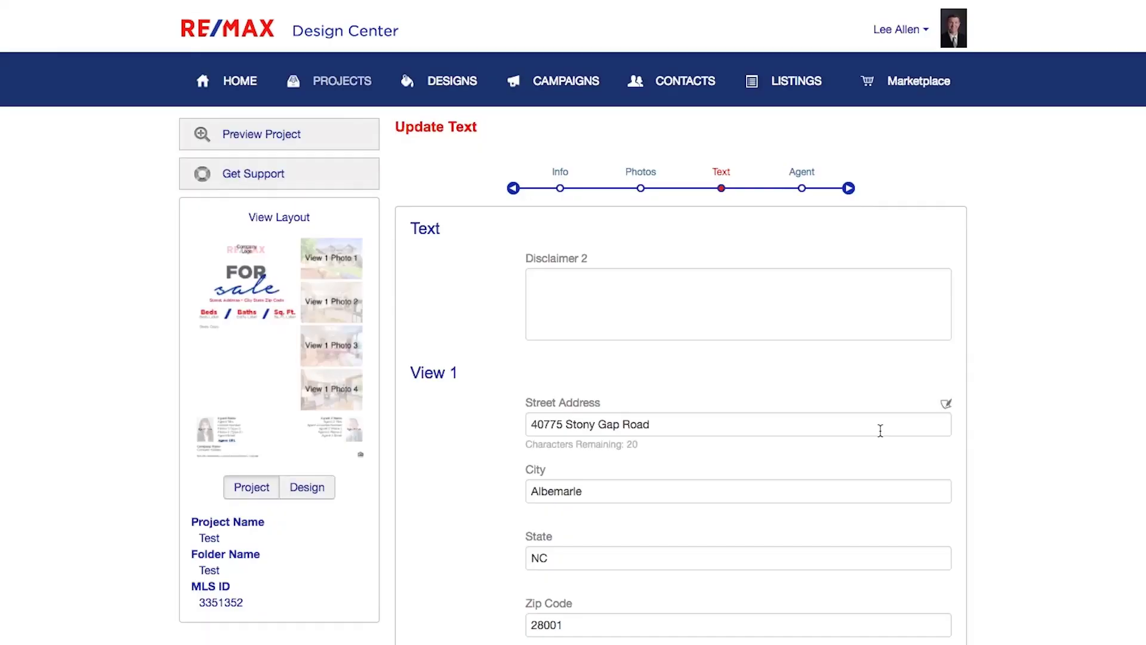
pyautogui.scroll(-3, 880, 430)
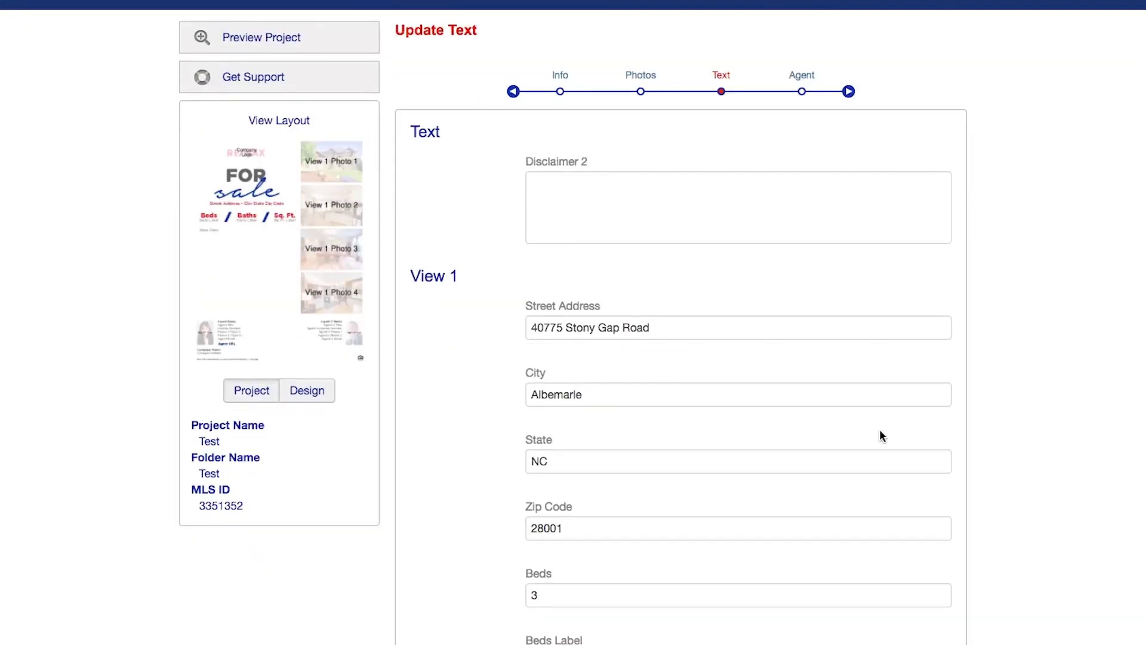
pyautogui.scroll(-5, 880, 431)
pyautogui.scroll(-5, 880, 430)
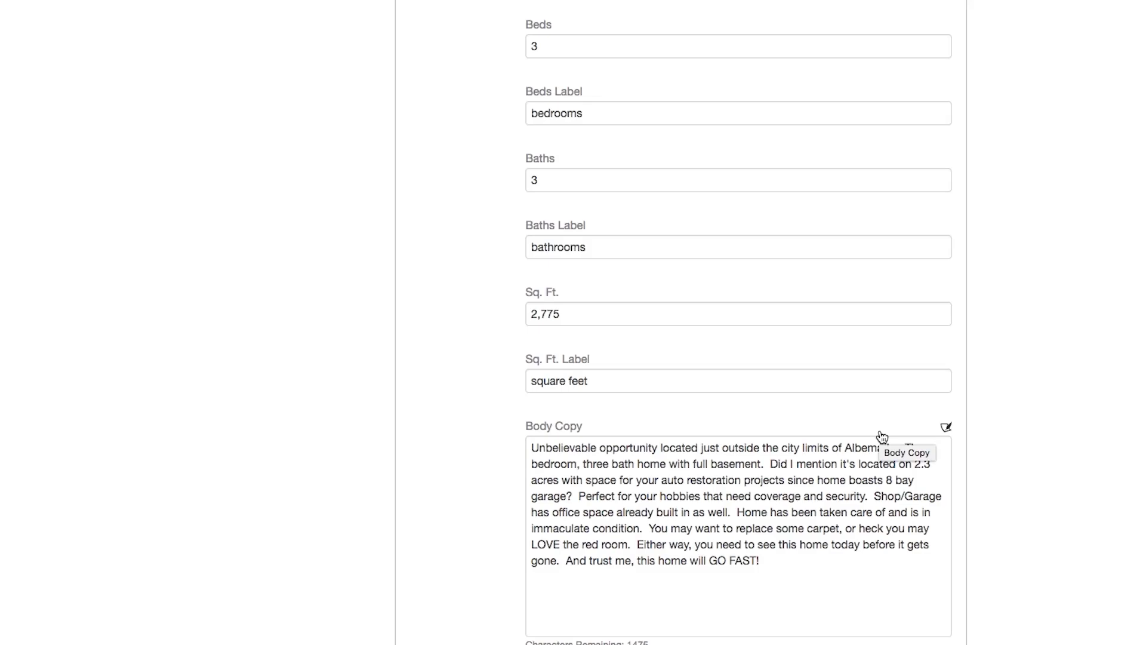
pyautogui.scroll(-3, 882, 437)
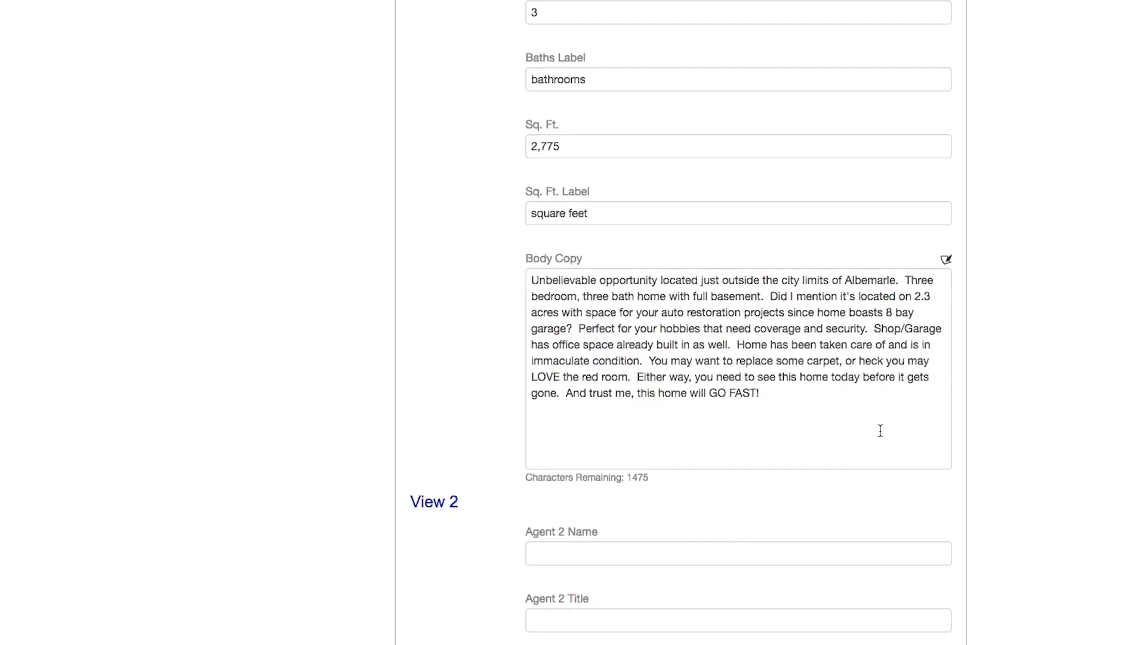
pyautogui.scroll(-7, 881, 430)
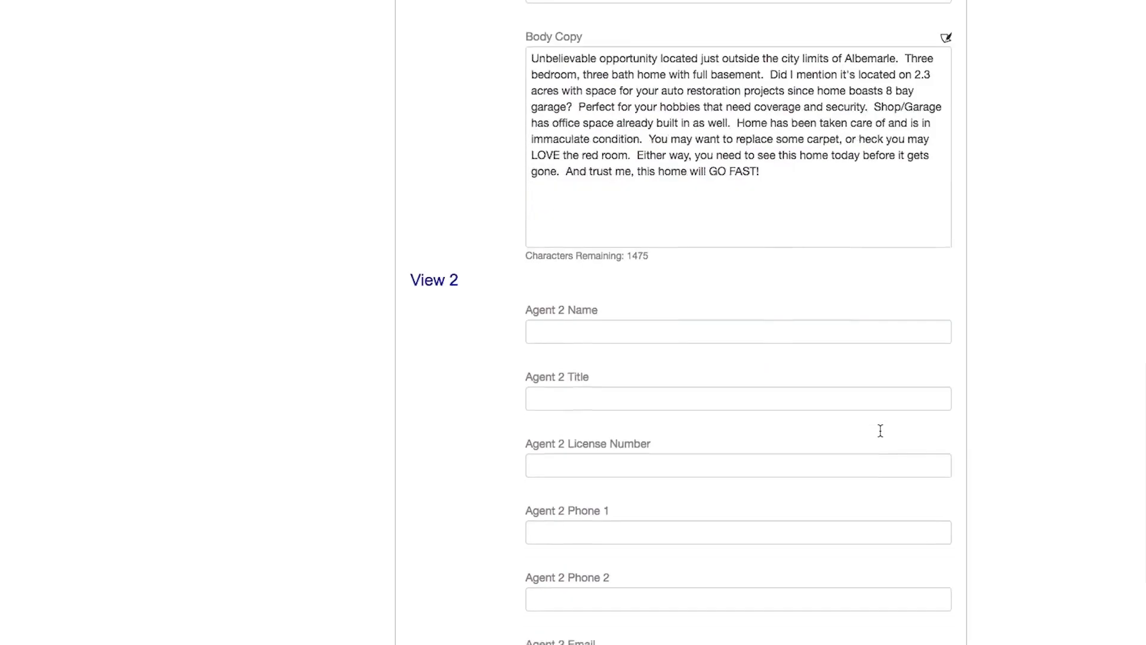
pyautogui.scroll(4, 670, 77)
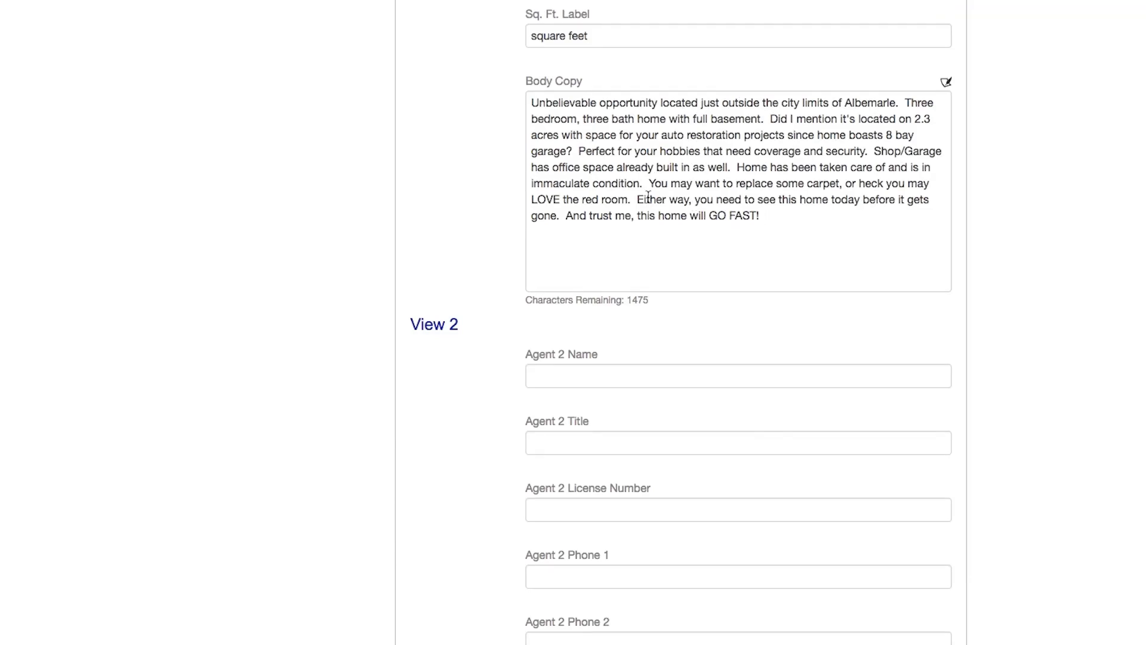
# - Delete the Body Copy's last two sentences so it ends at 'LOVE the red room.', then continue
pyautogui.moveTo(634, 199); pyautogui.dragTo(731, 235)
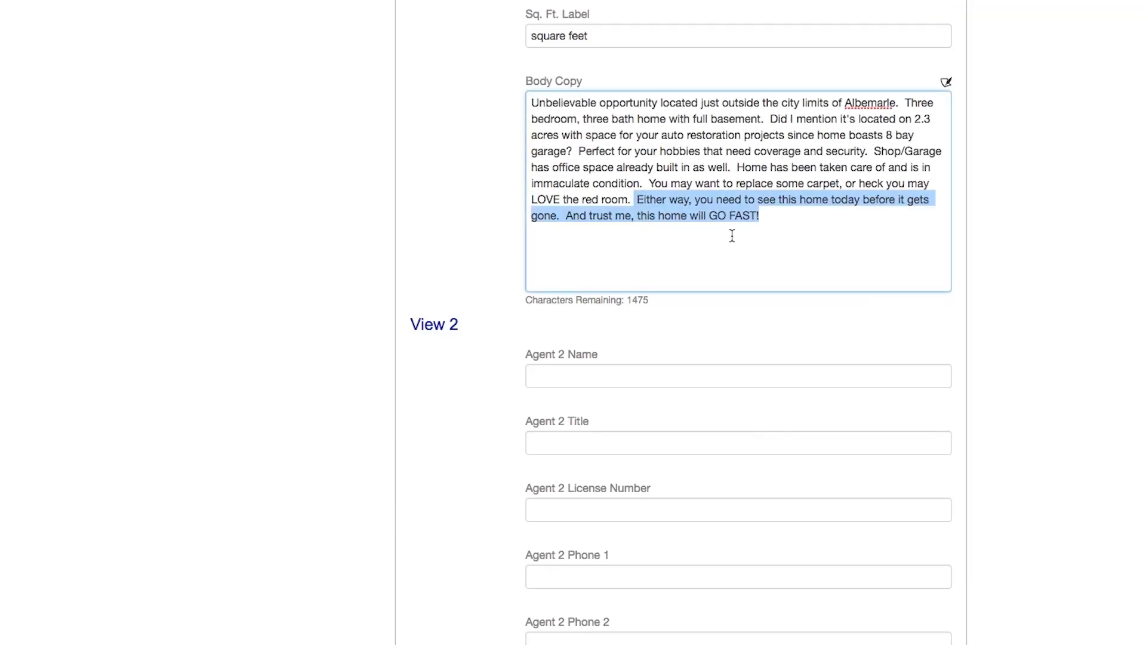
pyautogui.press('BackSpace')
pyautogui.scroll(-5, 821, 364)
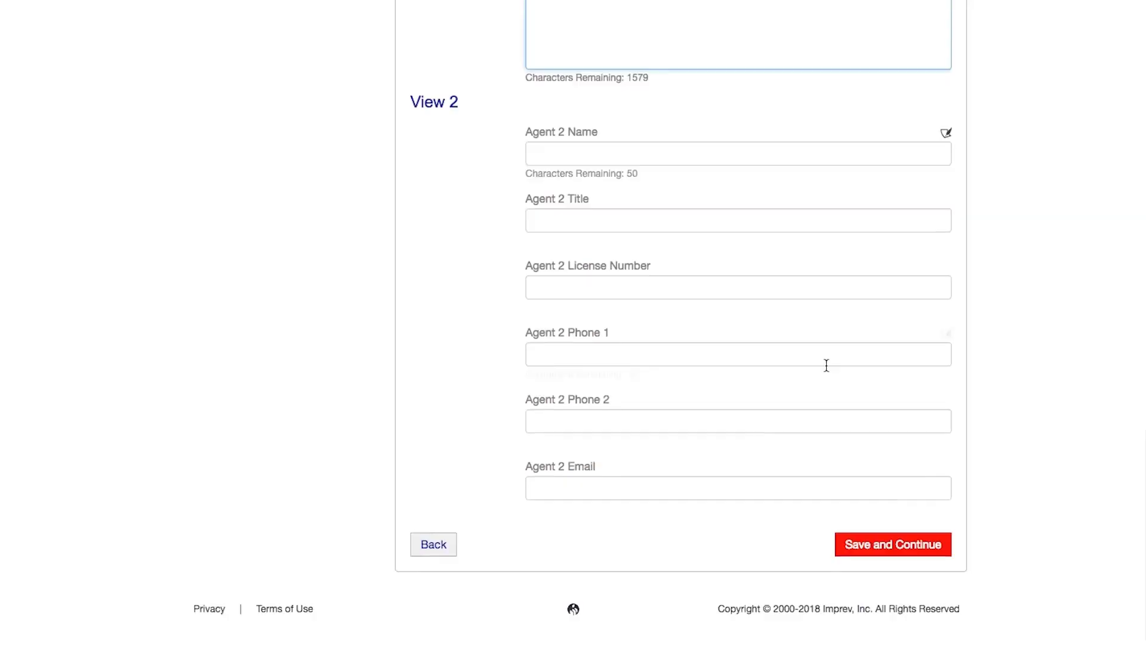
pyautogui.click(887, 560)
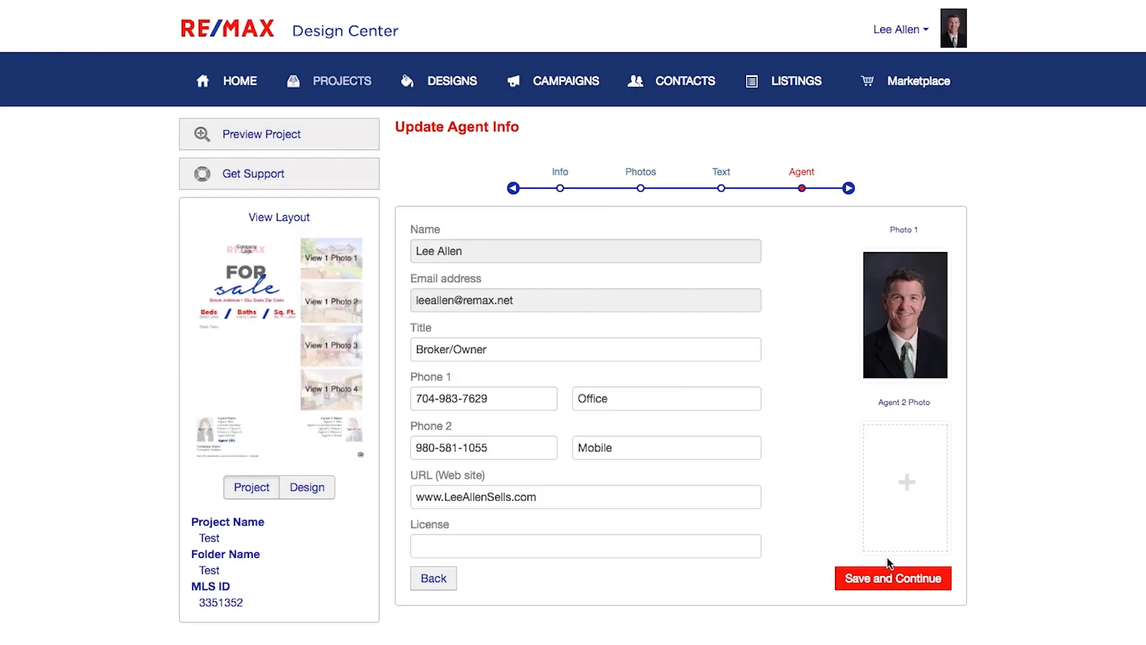
# - Go back to the home page using the HOME link in the top navigation
pyautogui.click(223, 94)
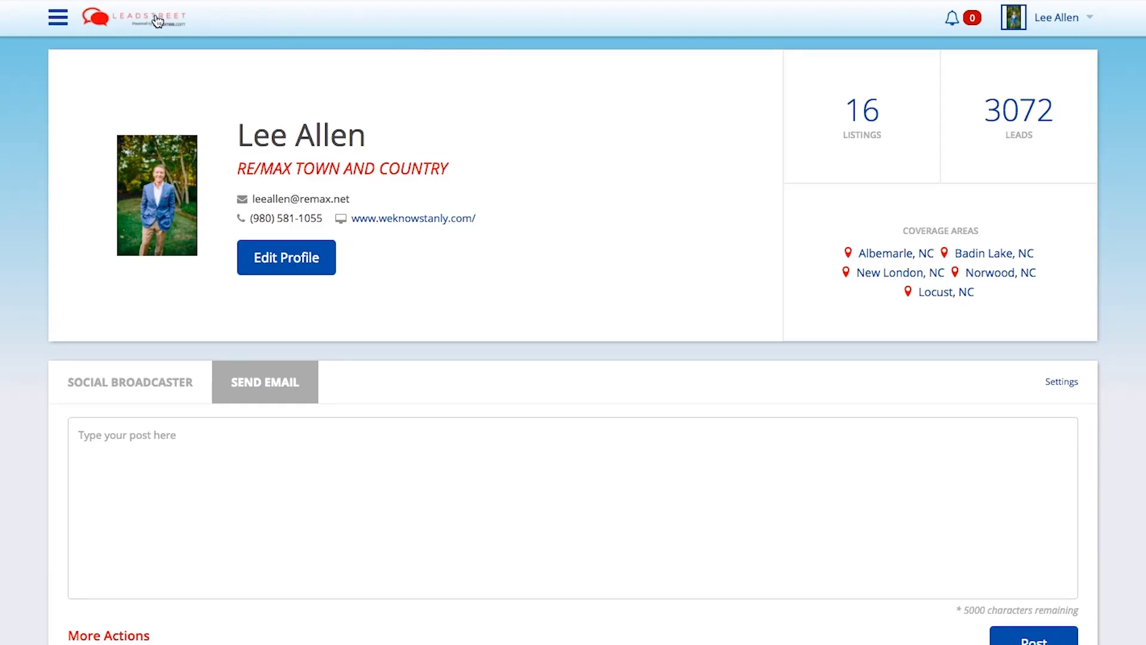
# - Go through the LeadStreet menu's Listings section to the Listing Manager page
pyautogui.click(58, 19)
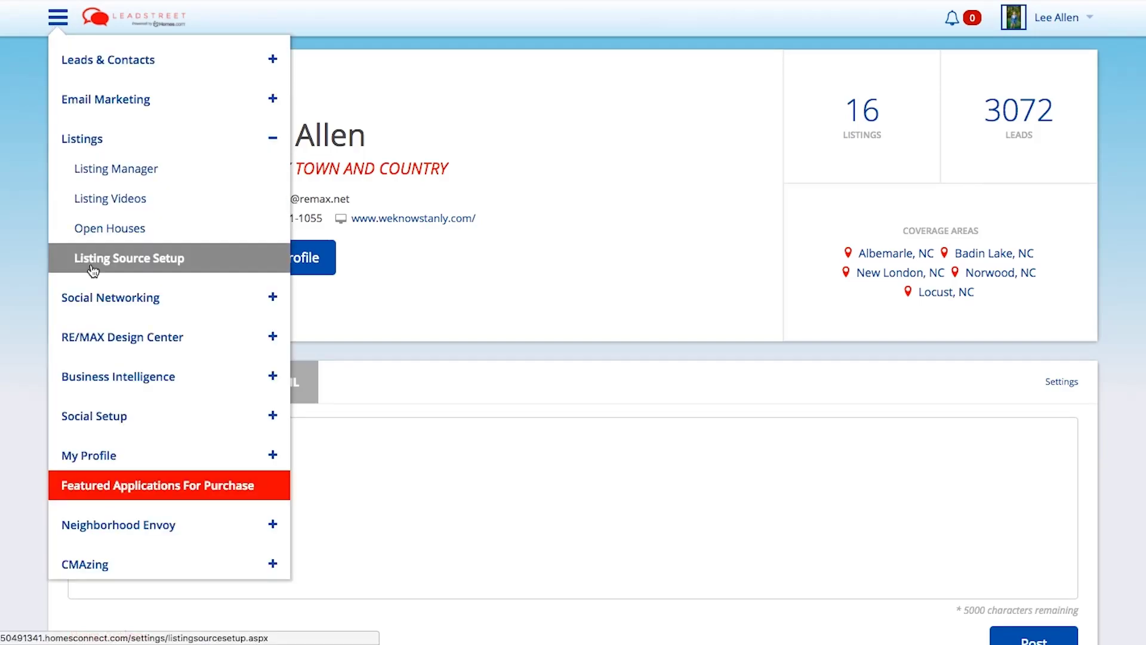
pyautogui.click(97, 341)
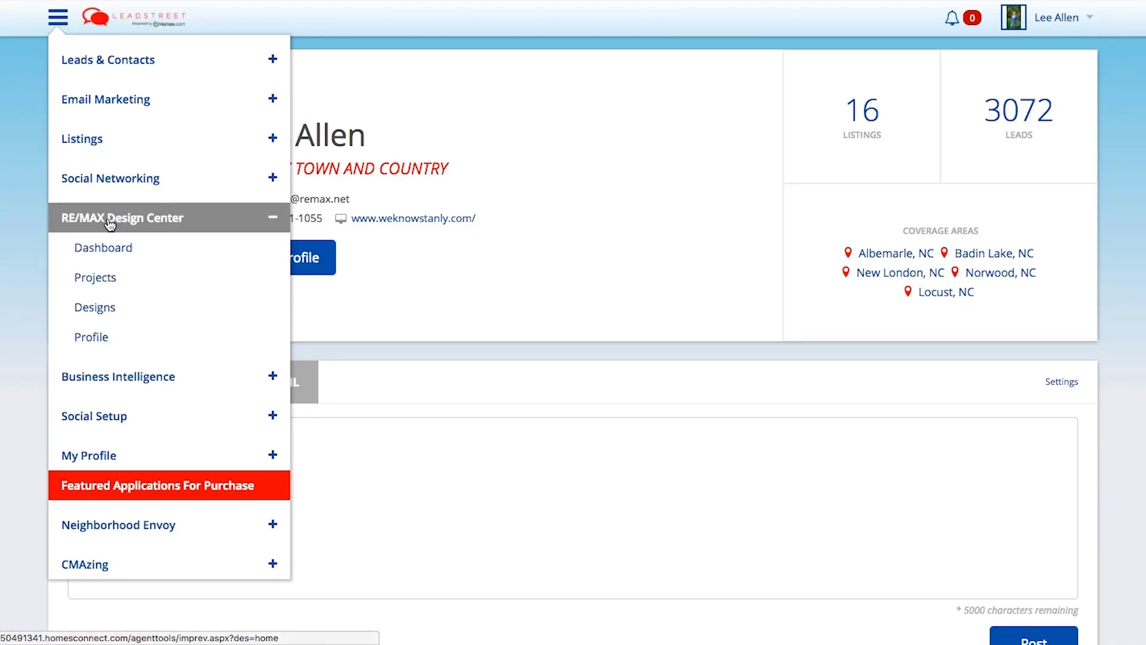
pyautogui.click(97, 154)
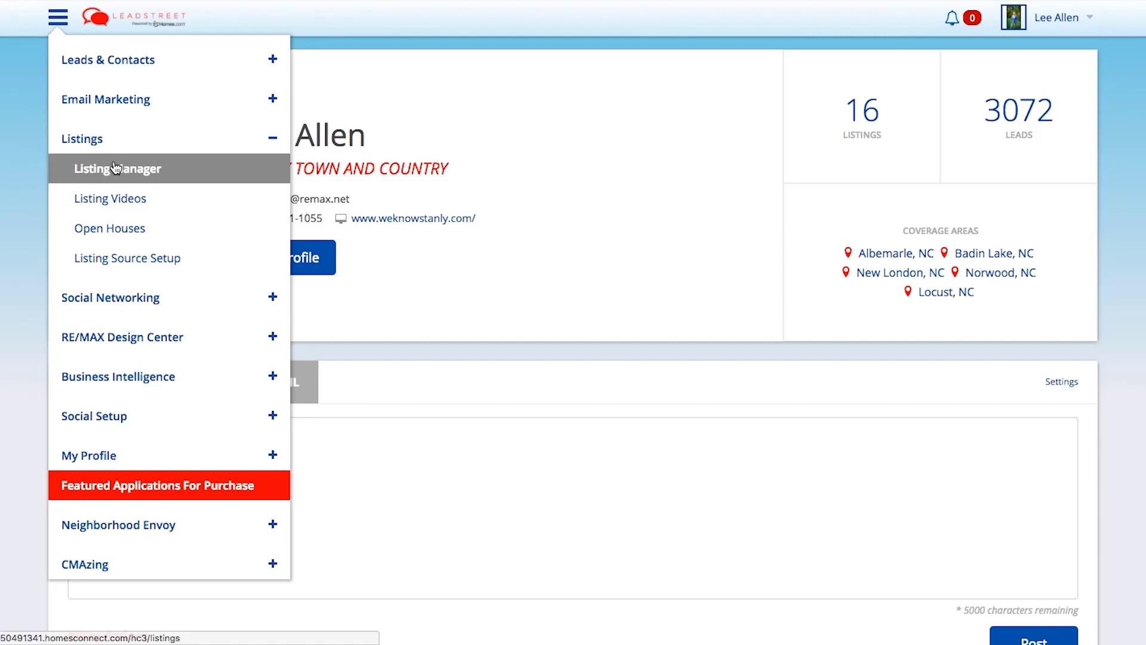
pyautogui.click(116, 169)
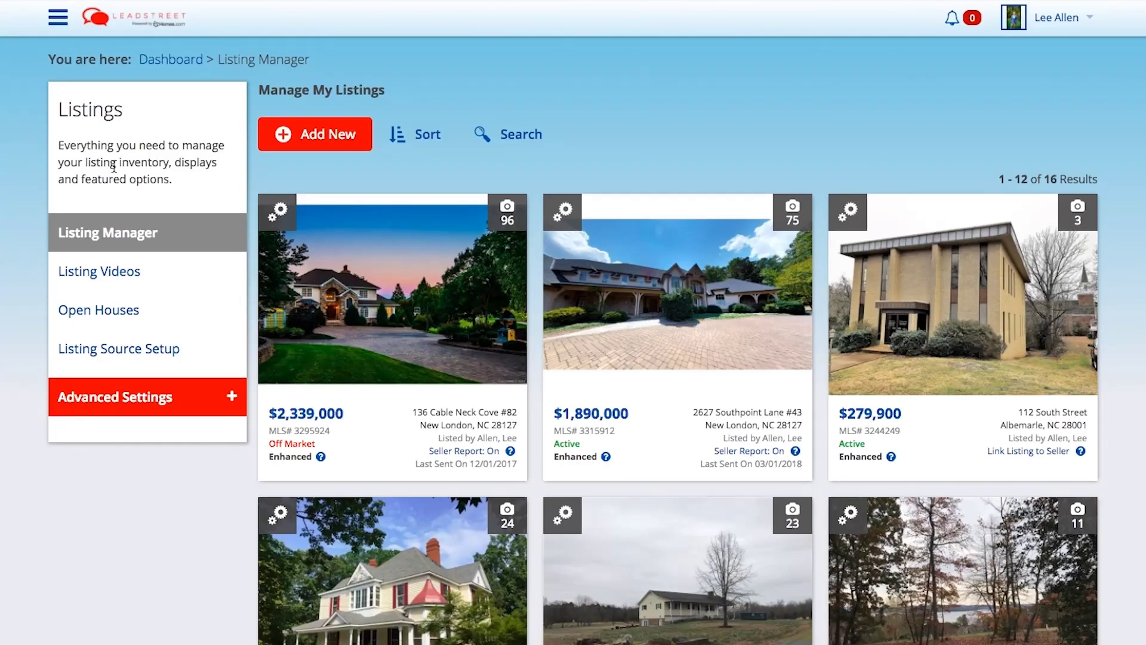
# - Choose Design Center from the $2,339,000 listing's gear actions menu
pyautogui.click(278, 213)
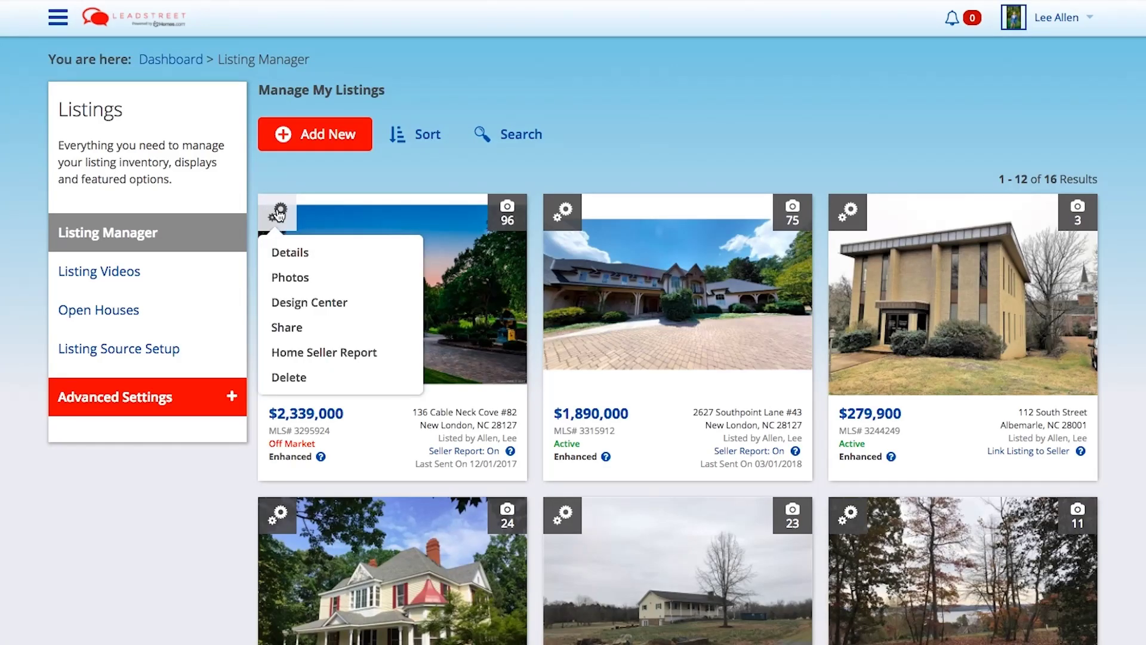
pyautogui.click(306, 300)
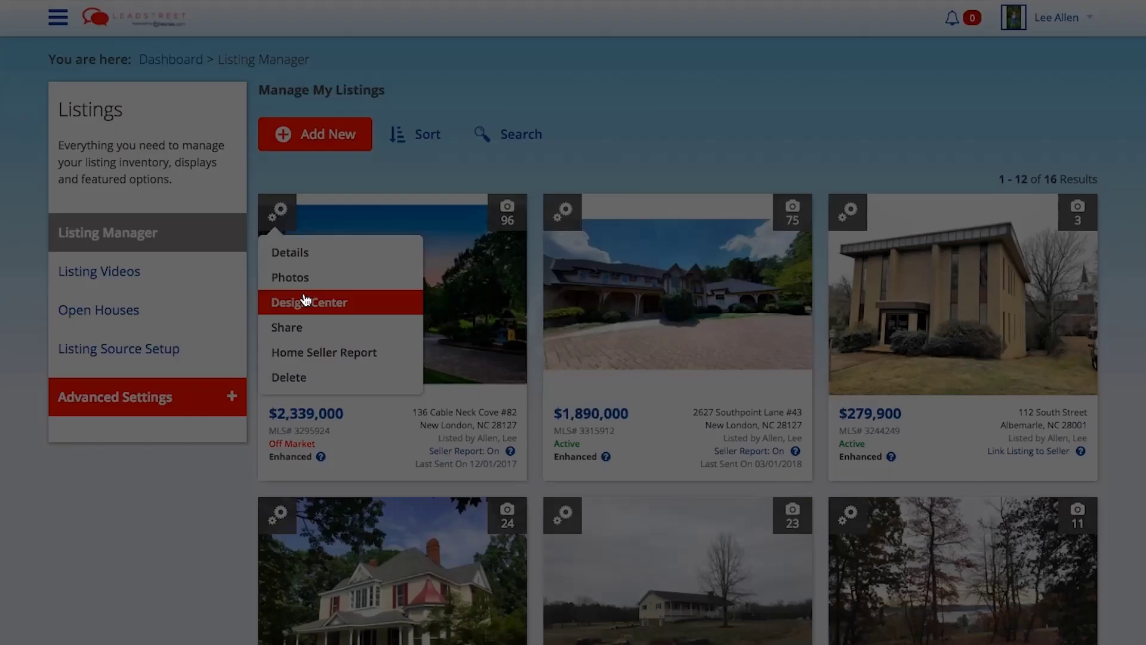